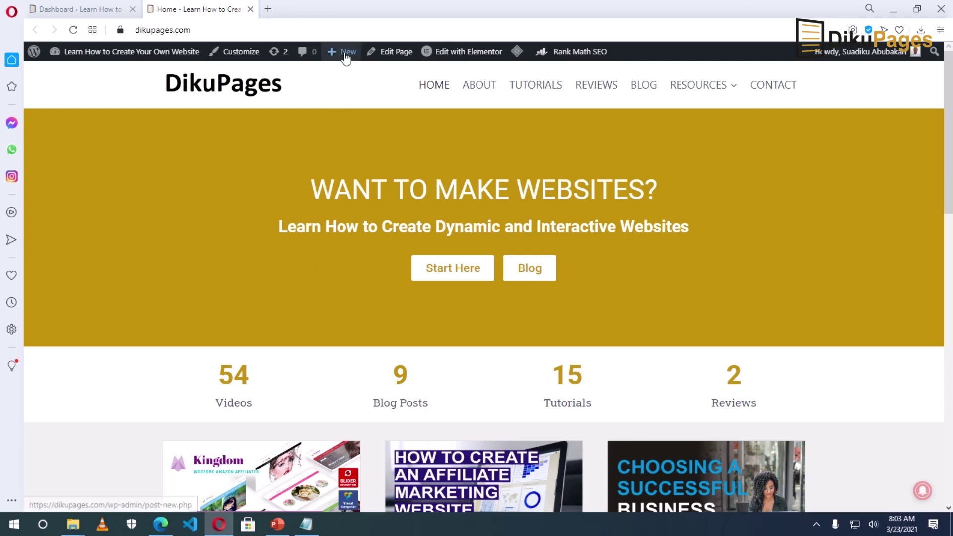
# - Start a new product on the site and name it "HostGator Web Hosting"
pyautogui.moveTo(343, 56)
pyautogui.click(344, 155)
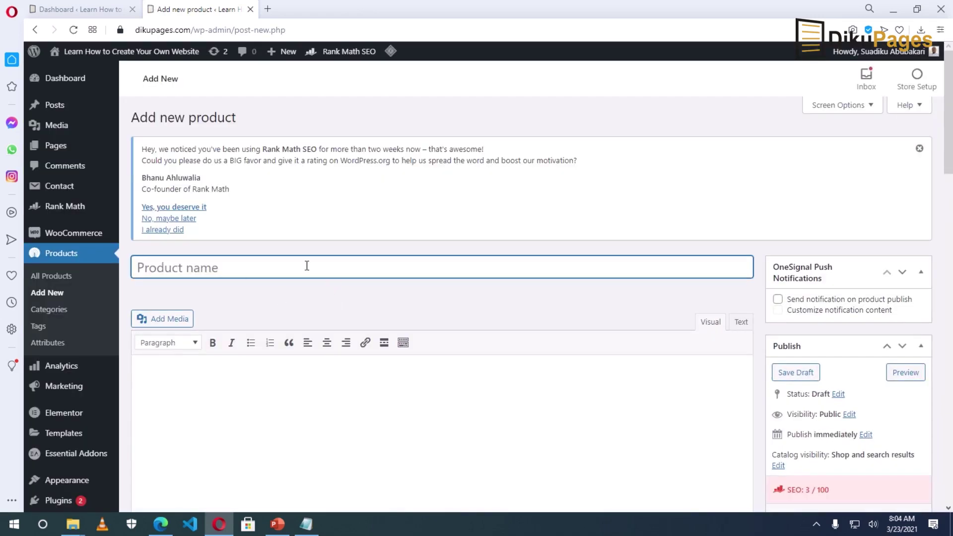
pyautogui.write('HostGator Web Hosting')
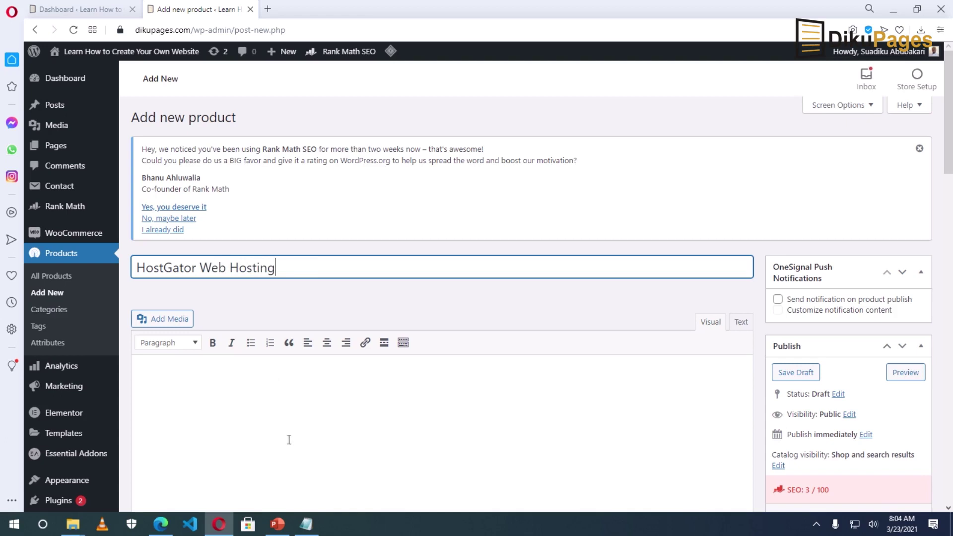
# - Fill the main product description with the lorem ipsum text from the dummy text Notepad file, starting a new paragraph at "Duis aute"
pyautogui.click(235, 398)
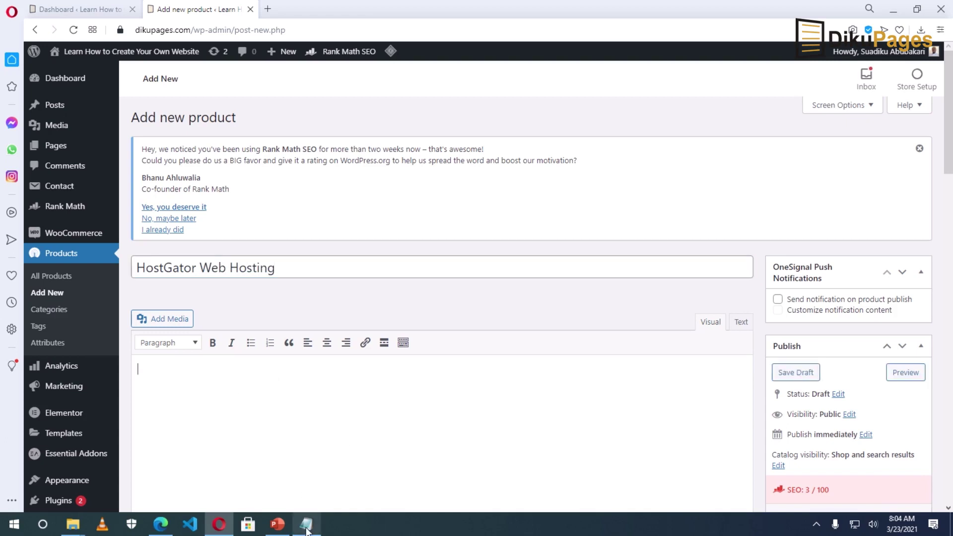
pyautogui.click(306, 524)
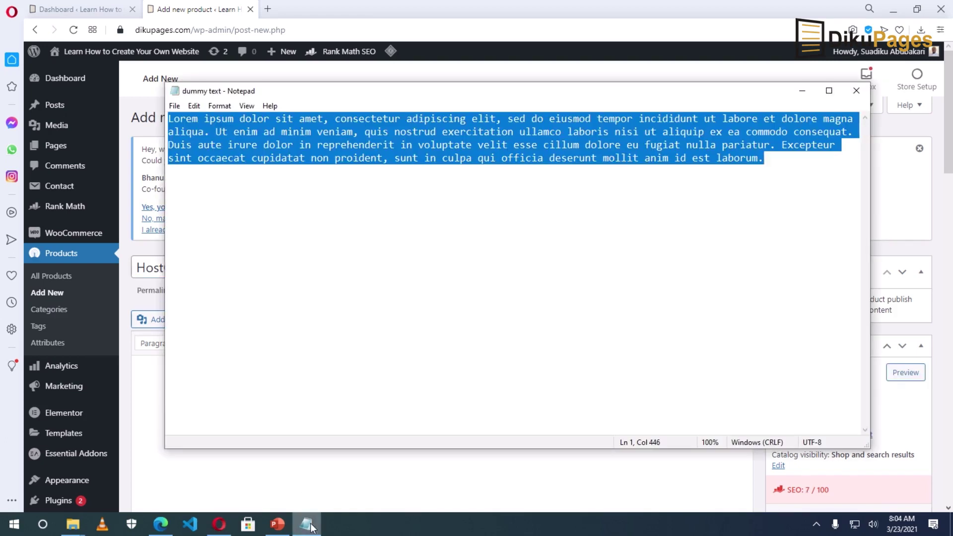
pyautogui.click(219, 525)
pyautogui.write('Lorem ipsum dolor sit amet, consectetur adipiscing elit, sed do eiusmod tempor incididunt ut labore et dolore magna aliqua. Ut enim ad minim veniam, quis nostrud exercitation ullamco laboris nisi ut aliquip ex ea commodo consequat. Duis aute irure dolor in reprehenderit in voluptate velit esse cillum dolore eu fugiat nulla pariatur. Excepteur sint occaecat cupidatat non proident, sunt in culpa qui officia deserunt mollit anim id est laborum.')
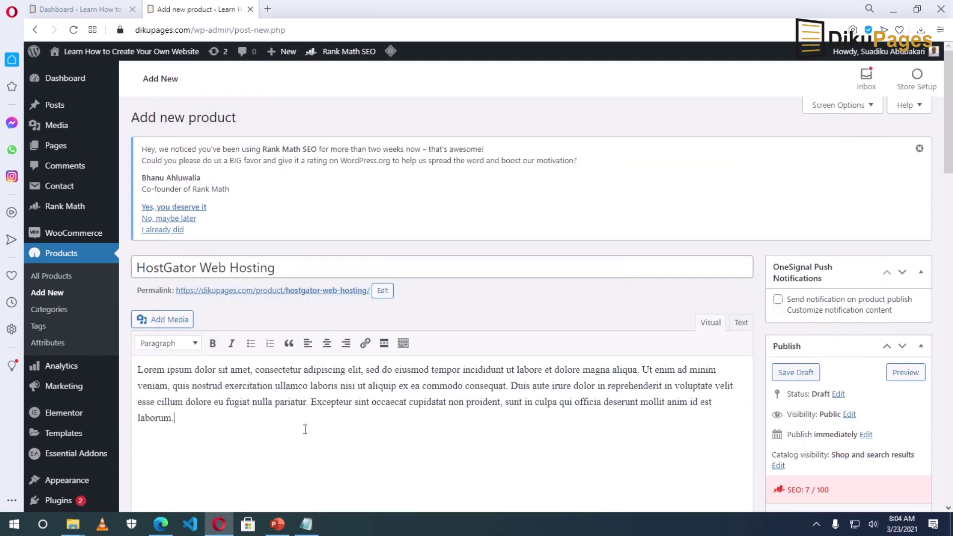
pyautogui.scroll(-3, 323, 402)
pyautogui.click(510, 268)
pyautogui.press('Return')
# - Set the product type in the product data to External/Affiliate product
pyautogui.scroll(-5, 441, 342)
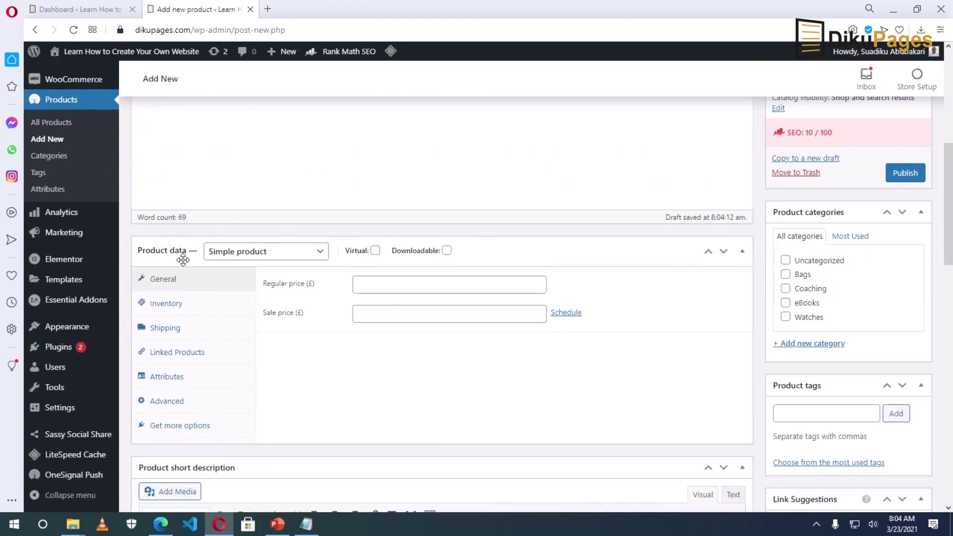
pyautogui.click(270, 253)
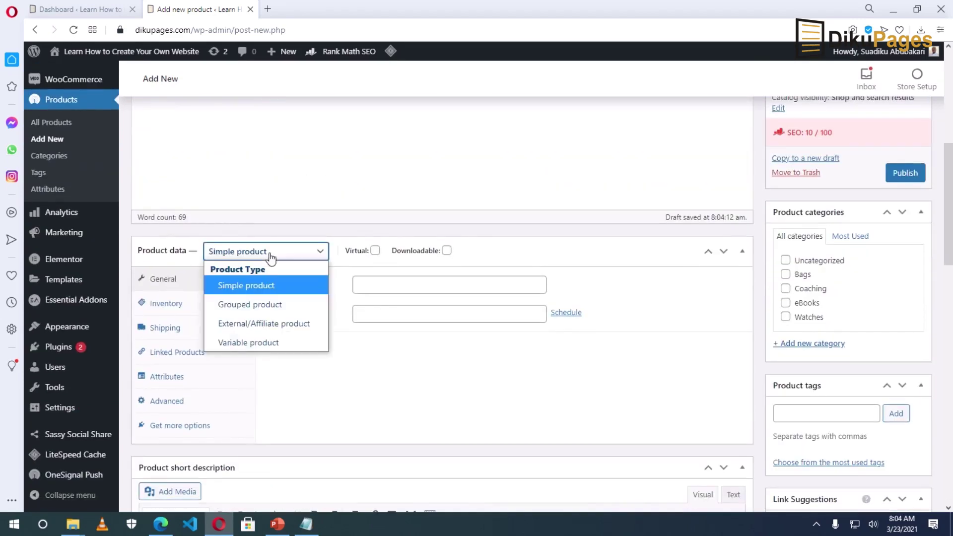
pyautogui.click(271, 326)
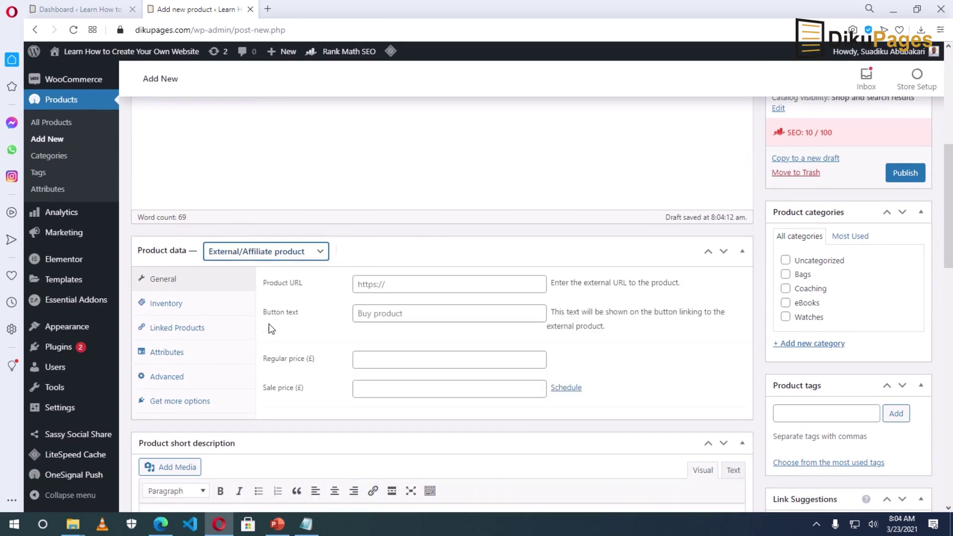
pyautogui.click(358, 285)
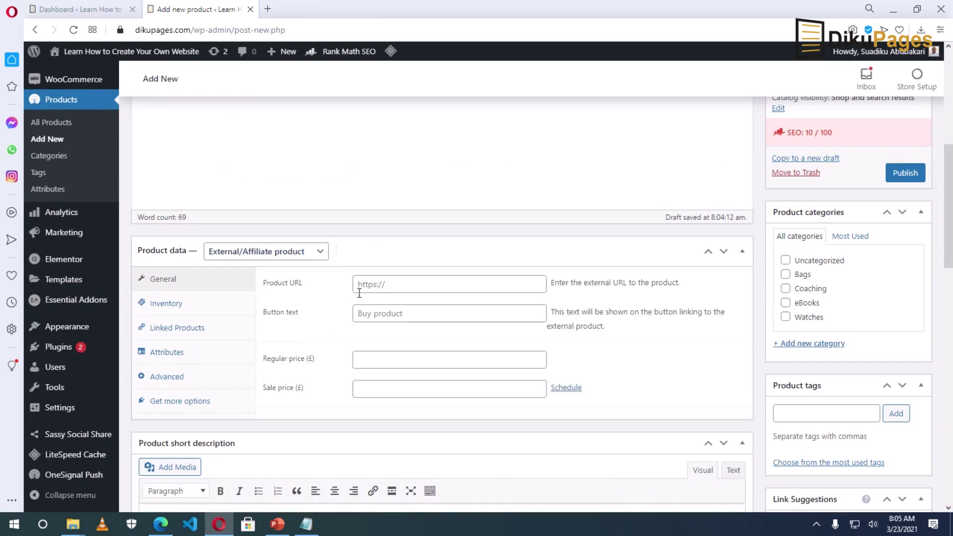
pyautogui.click(386, 284)
pyautogui.write('htt')
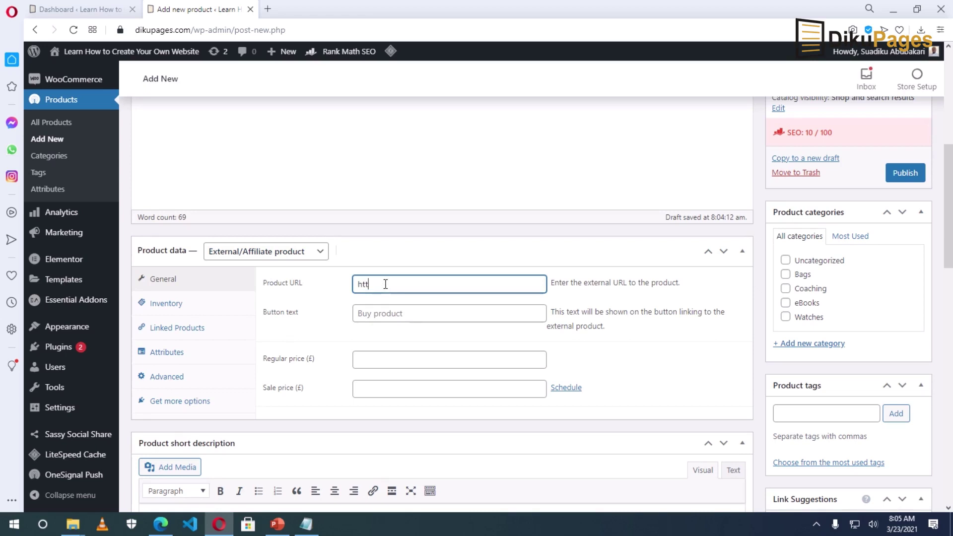
pyautogui.write('ps://dikupages.com/hosting')
pyautogui.moveTo(485, 284); pyautogui.dragTo(352, 291)
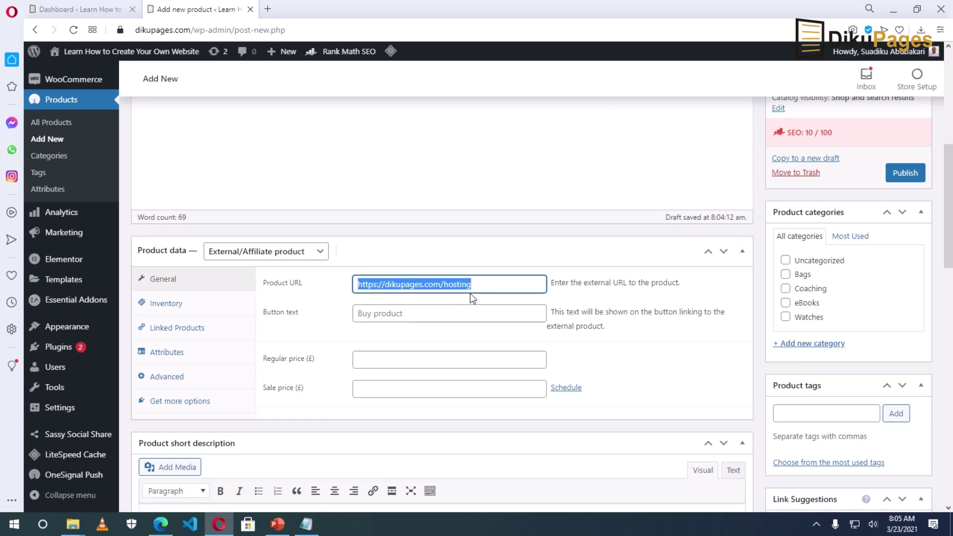
pyautogui.click(409, 314)
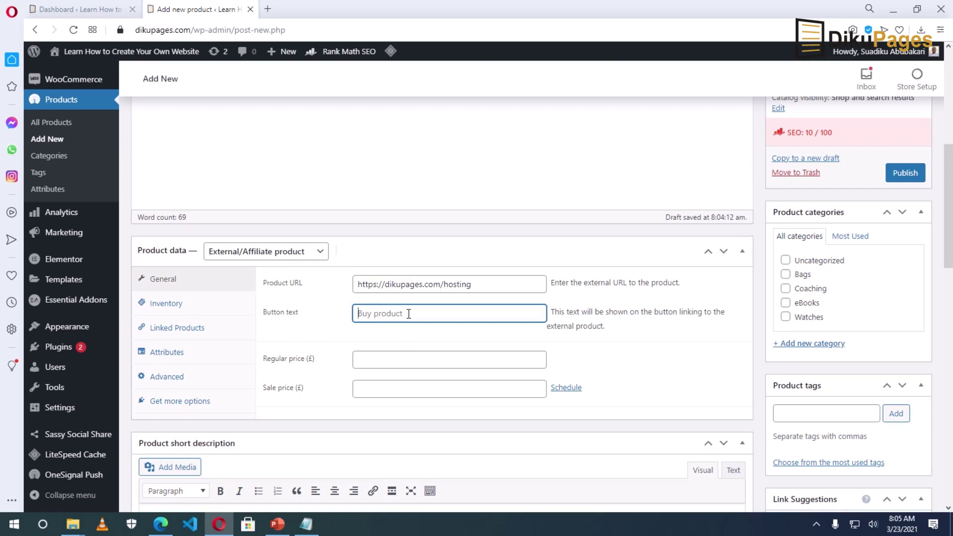
pyautogui.write('More Information')
# - Review the price fields and the inventory, linked products, attributes and advanced settings in the product data
pyautogui.click(390, 359)
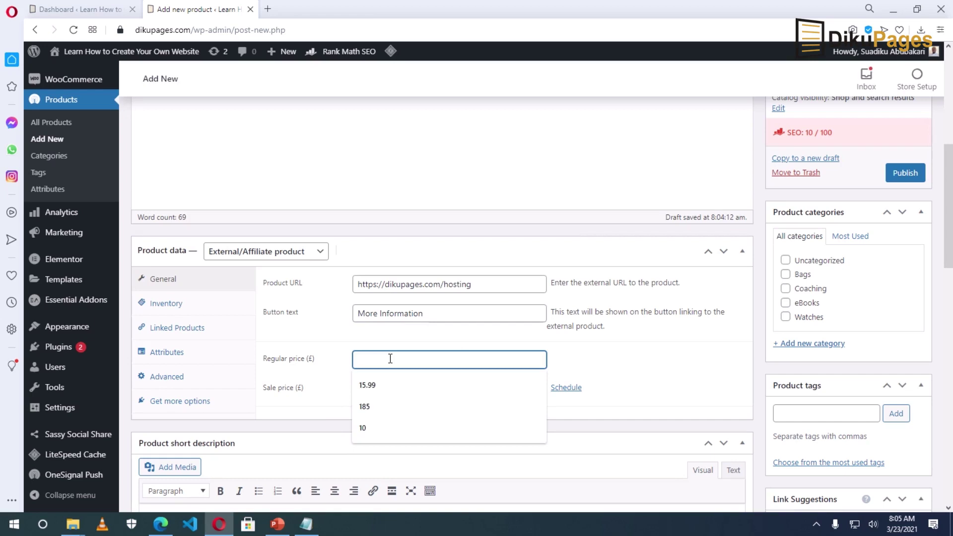
pyautogui.click(342, 335)
pyautogui.scroll(-2, 431, 412)
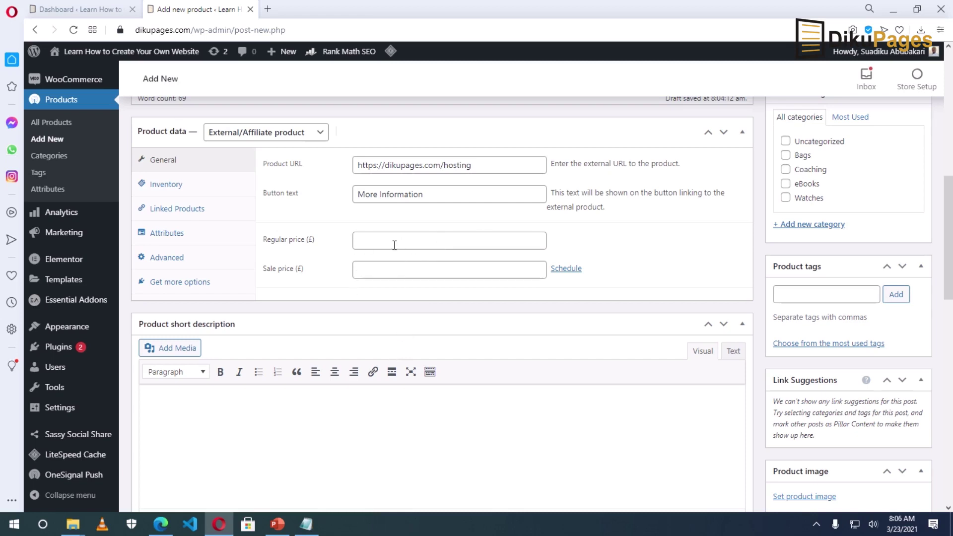
pyautogui.scroll(-2, 396, 303)
pyautogui.scroll(4, 390, 323)
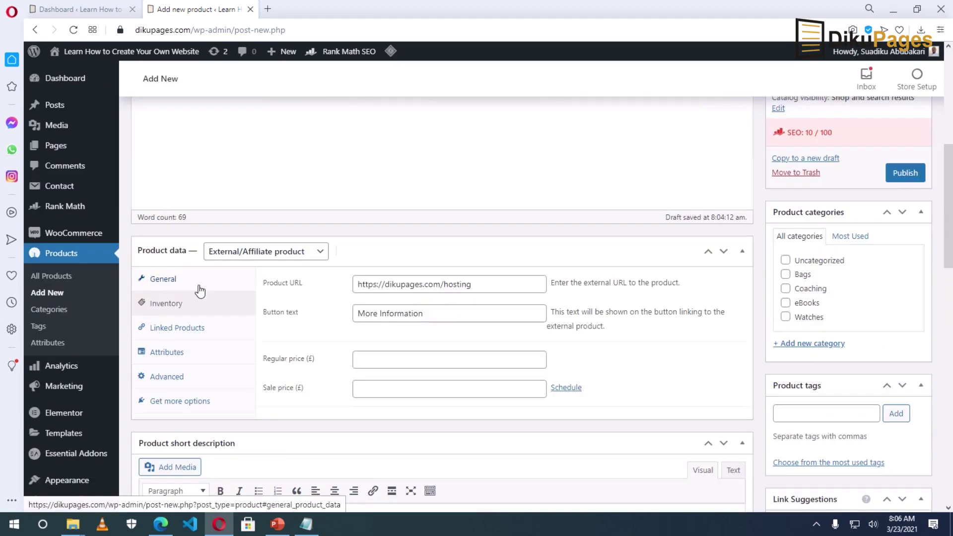
pyautogui.click(168, 303)
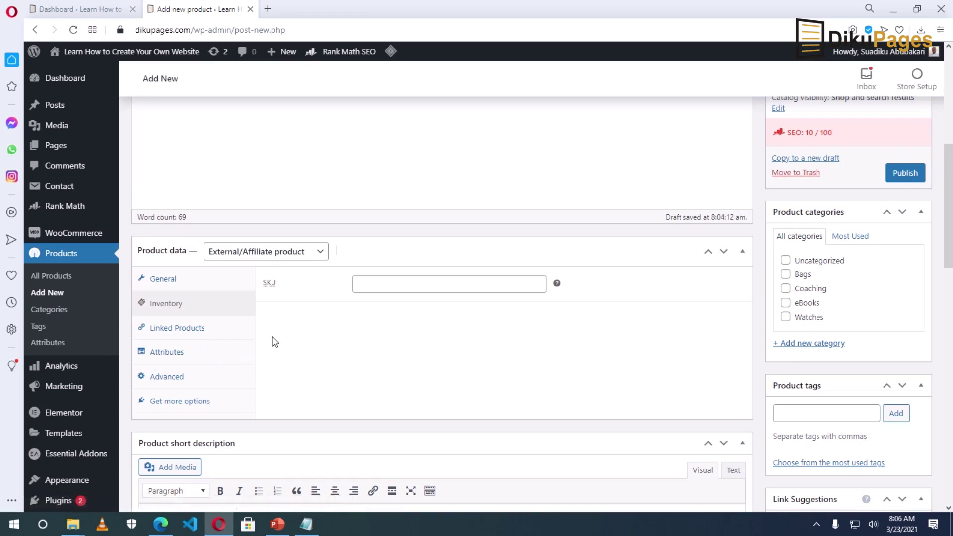
pyautogui.click(186, 334)
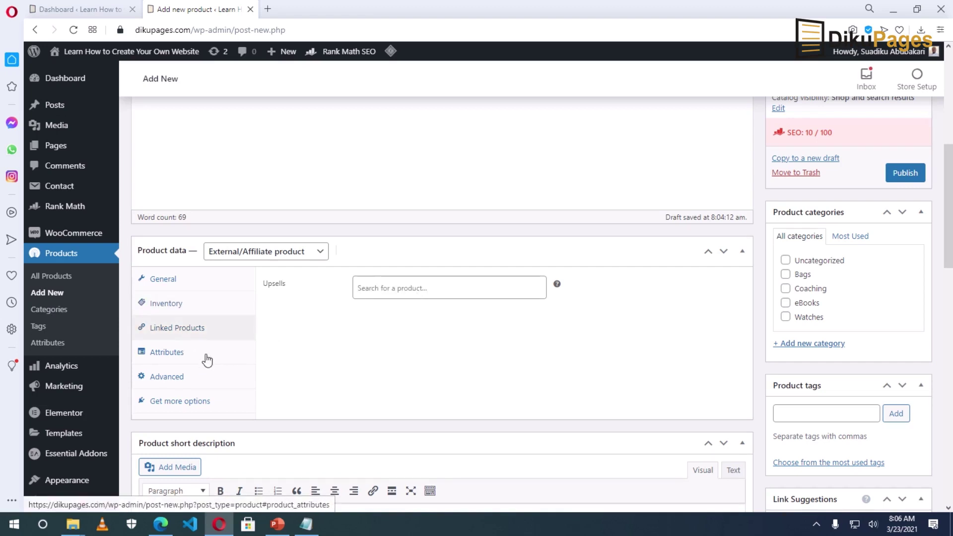
pyautogui.click(169, 354)
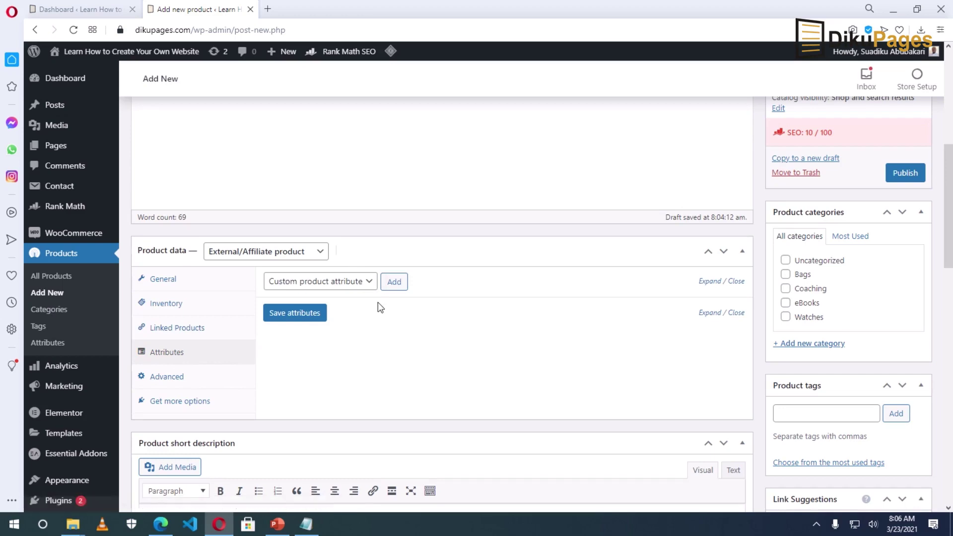
pyautogui.click(166, 380)
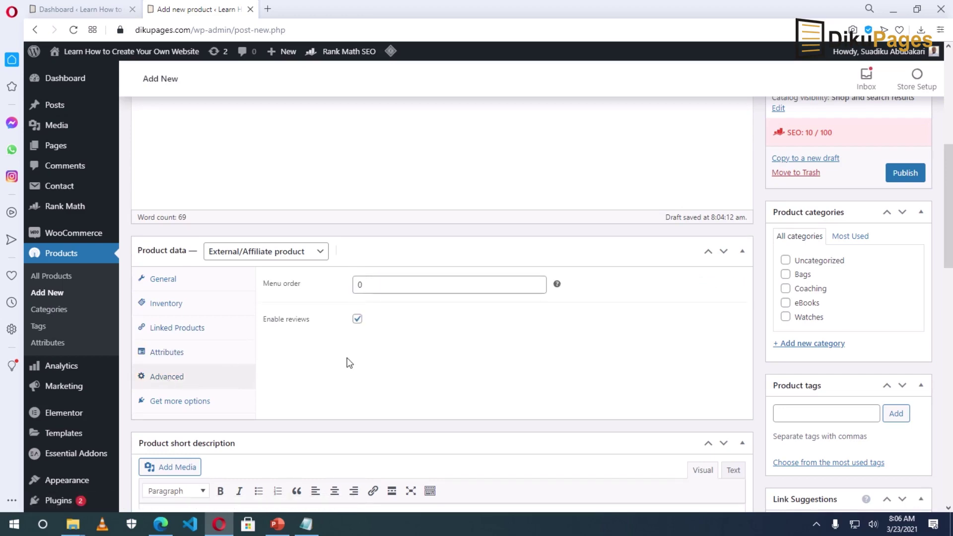
# - Write the product short description "Get a fast and reliable web hosting service with cheaper cost."
pyautogui.scroll(-2, 341, 356)
pyautogui.scroll(-2, 340, 356)
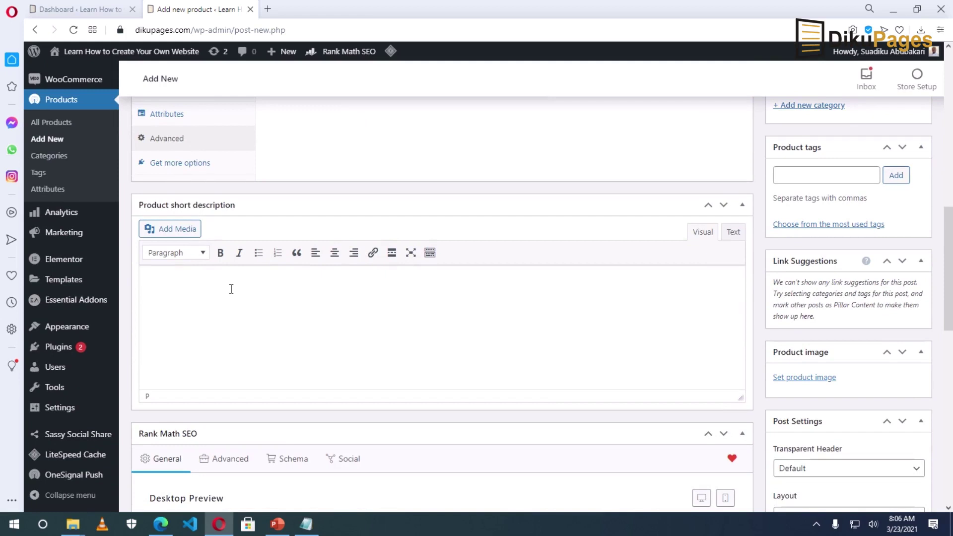
pyautogui.write('Get the')
pyautogui.press('BackSpace')
pyautogui.press('BackSpace')
pyautogui.press('BackSpace')
pyautogui.press('BackSpace')
pyautogui.press('BackSpace')
pyautogui.press('BackSpace')
pyautogui.press('BackSpace')
pyautogui.press('BackSpace')
pyautogui.write('Get a fast and re')
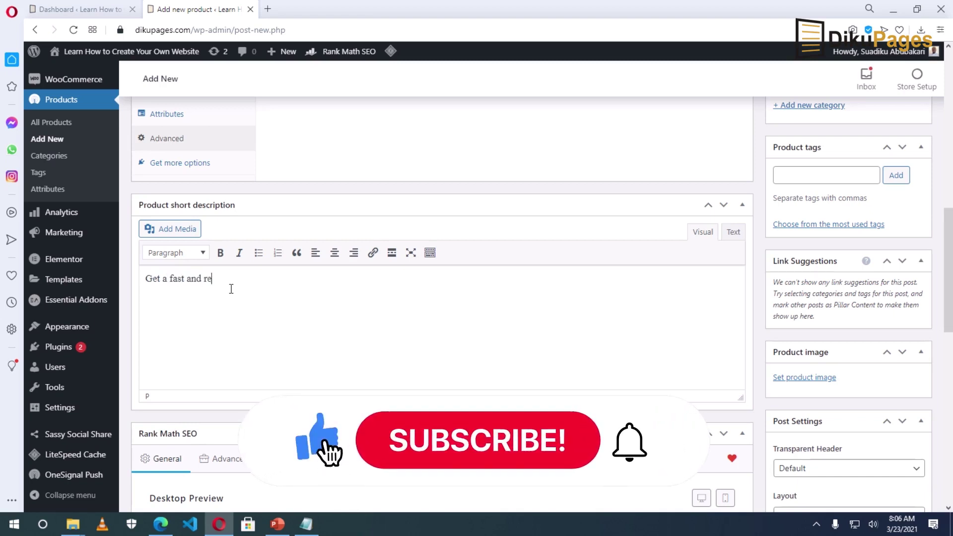
pyautogui.write('liable web hosting service,')
pyautogui.press('BackSpace')
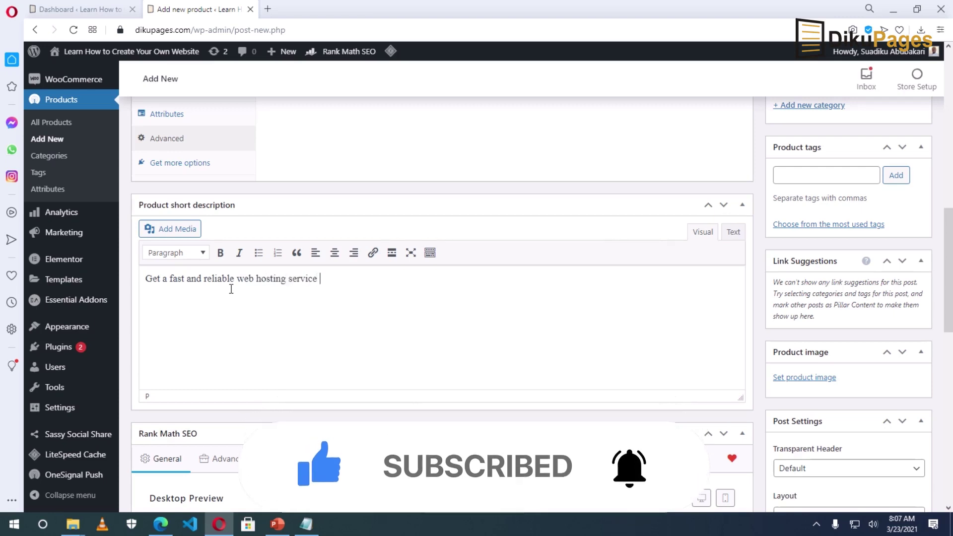
pyautogui.write('with')
pyautogui.press('BackSpace')
pyautogui.press('BackSpace')
pyautogui.press('BackSpace')
pyautogui.press('BackSpace')
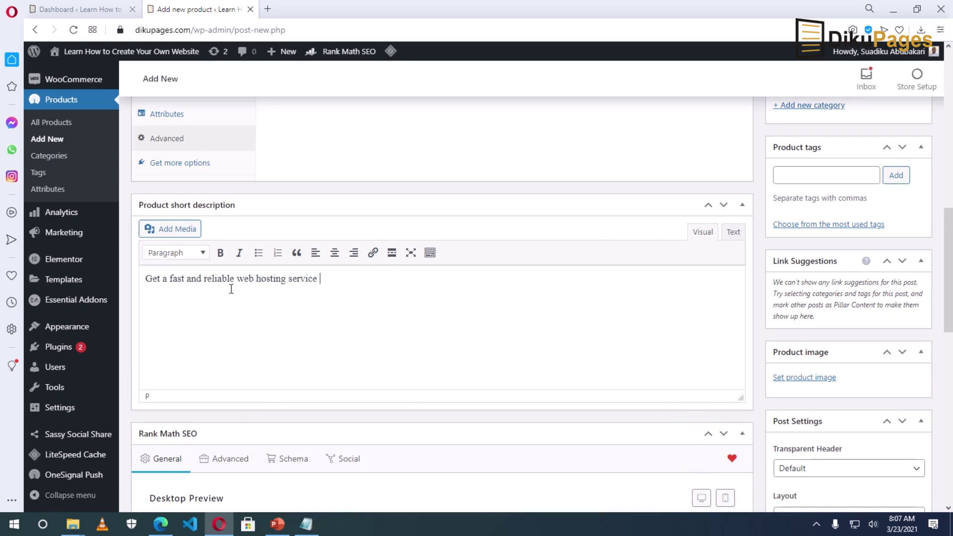
pyautogui.write('with cheaper cost.')
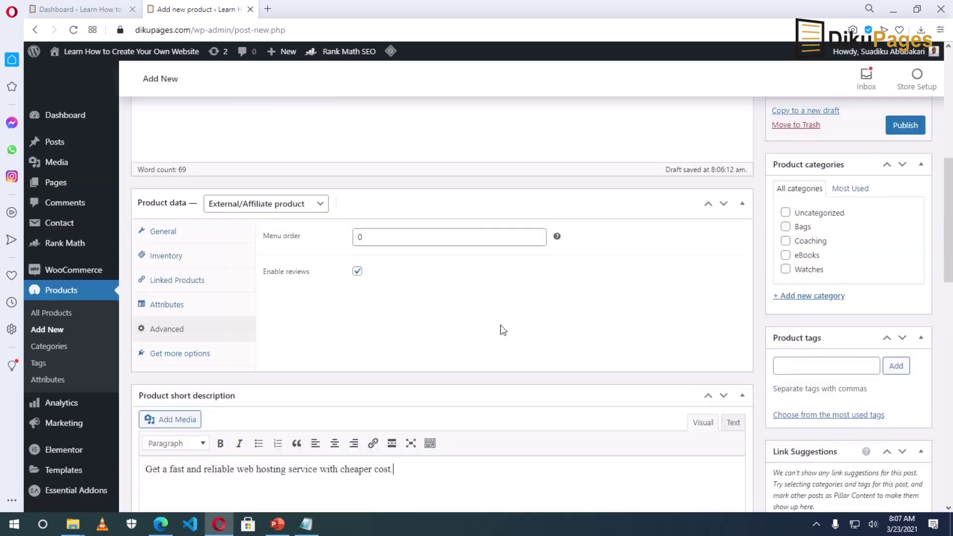
# - Create a new product category named "Web Hosting" without a parent category and assign it to the product
pyautogui.scroll(10, 451, 323)
pyautogui.scroll(-2, 520, 330)
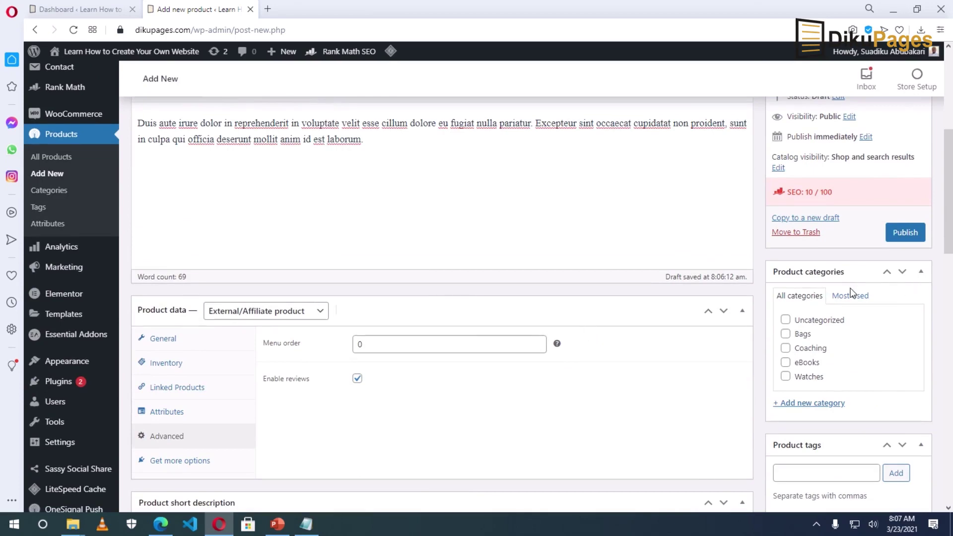
pyautogui.scroll(-1, 825, 293)
pyautogui.scroll(-1, 854, 293)
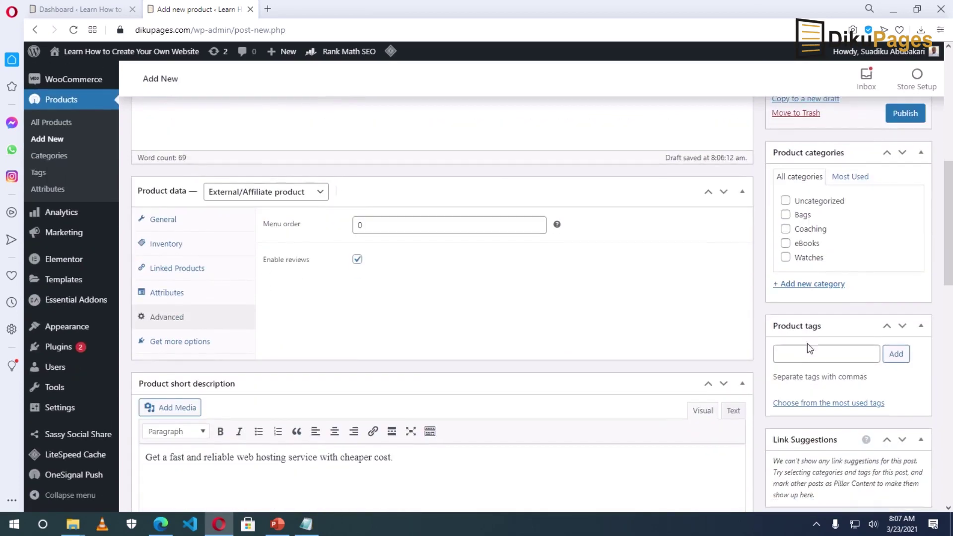
pyautogui.click(815, 284)
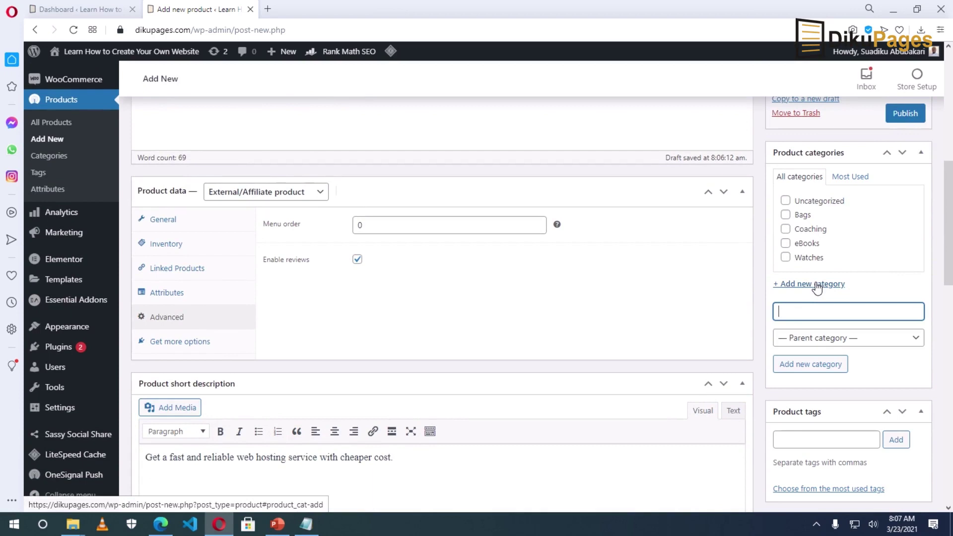
pyautogui.write('Web Hosting')
pyautogui.click(825, 338)
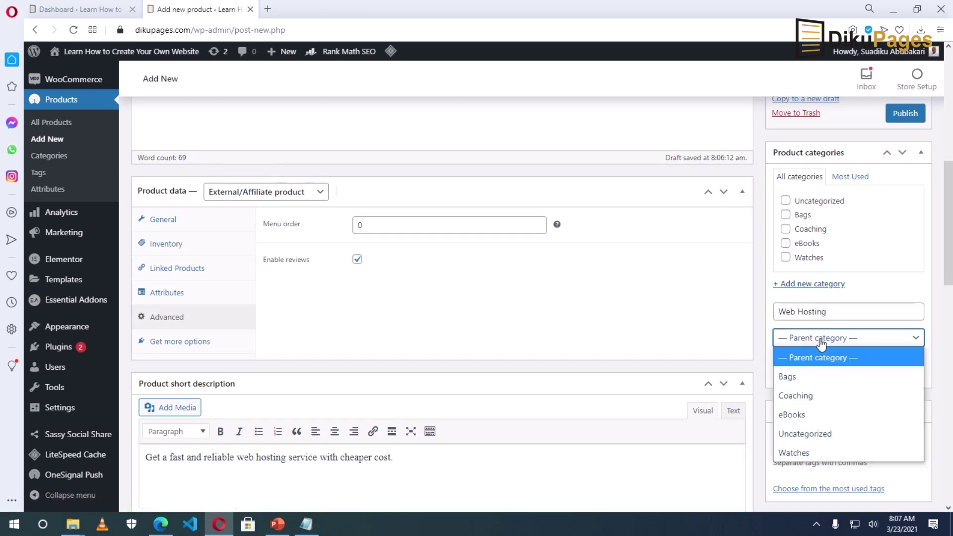
pyautogui.click(821, 343)
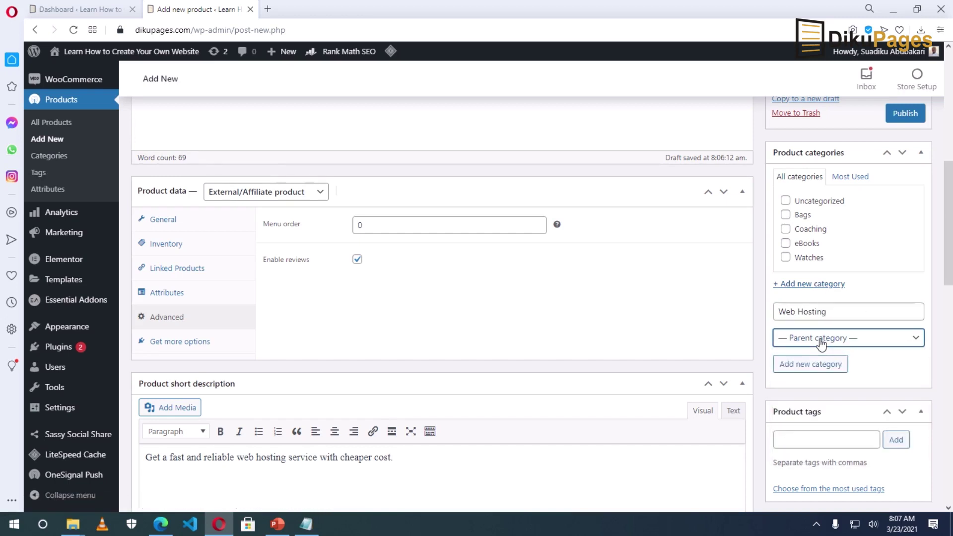
pyautogui.click(810, 367)
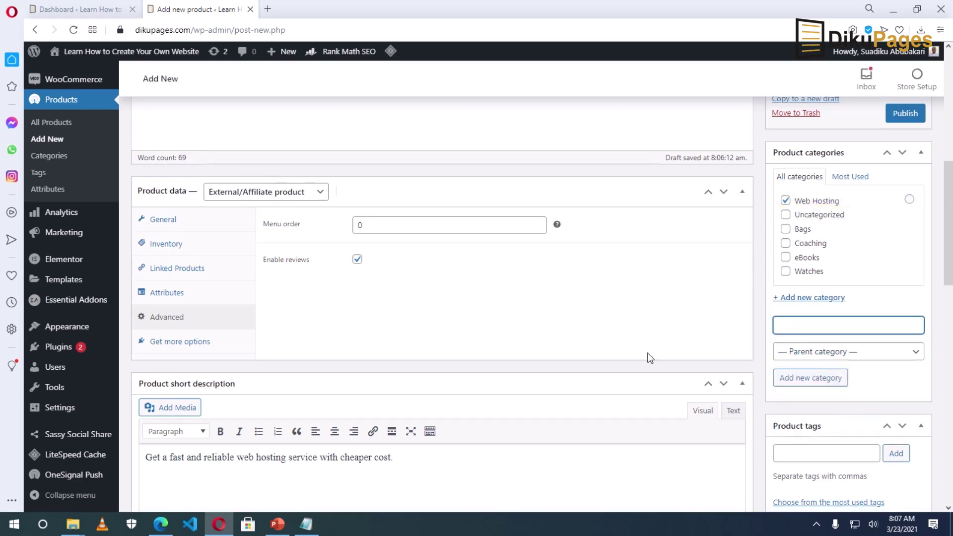
# - Add the product tags "Web Hosting" and "Hostgator"
pyautogui.scroll(-2, 698, 355)
pyautogui.scroll(-2, 697, 352)
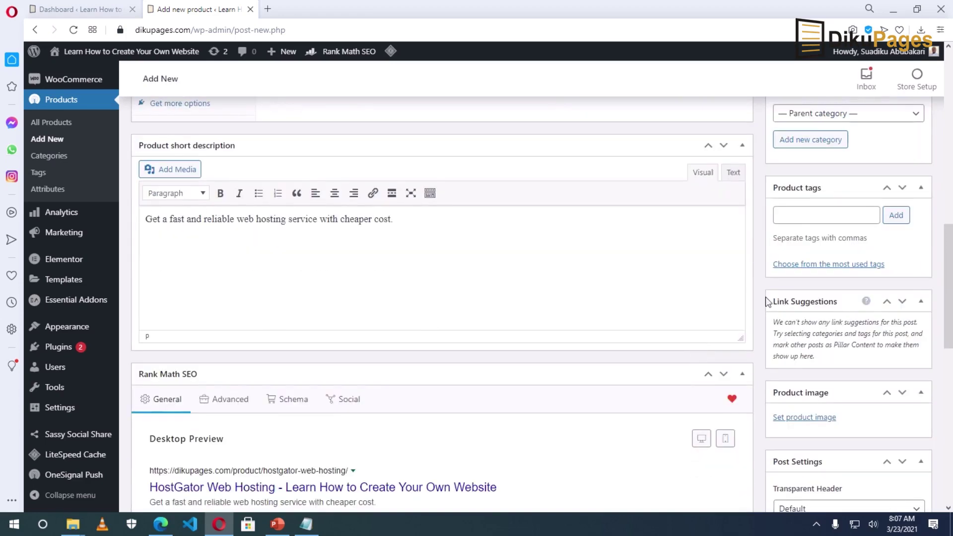
pyautogui.click(815, 217)
pyautogui.write('Web Hos')
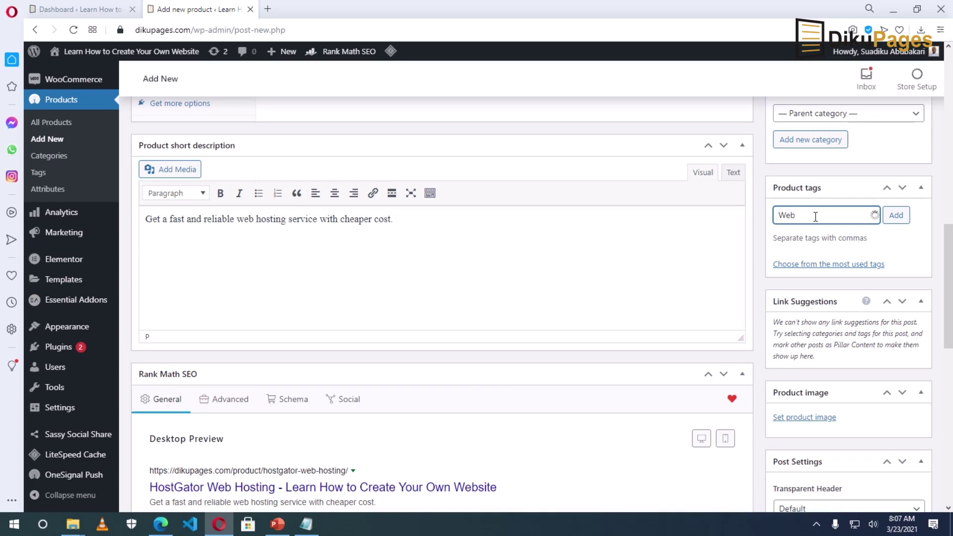
pyautogui.write('itn')
pyautogui.press('BackSpace')
pyautogui.press('BackSpace')
pyautogui.press('BackSpace')
pyautogui.write('ting')
pyautogui.press('Return')
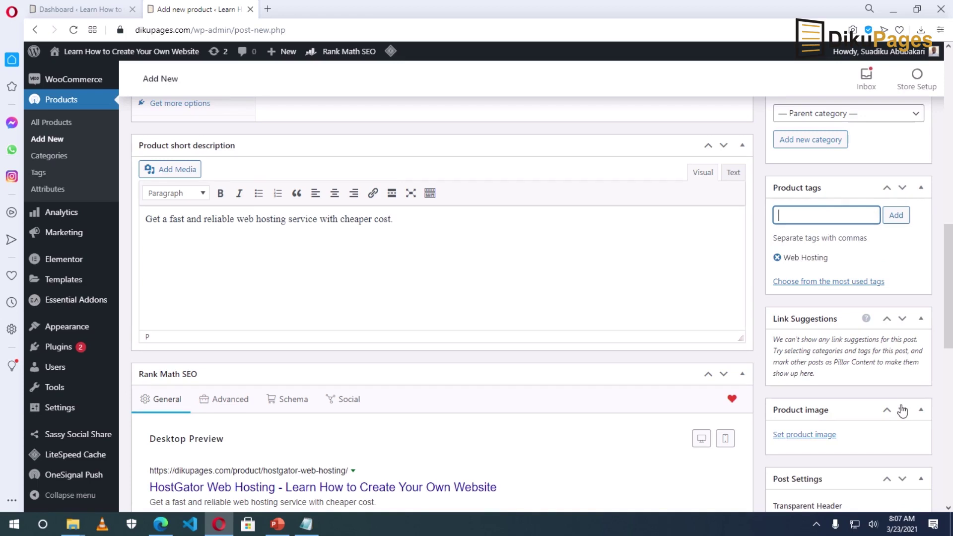
pyautogui.write('Hostgator')
pyautogui.press('Return')
# - Upload the hostgator image from the Products folder to the media library for use as the product image
pyautogui.scroll(-2, 896, 432)
pyautogui.scroll(-1, 896, 432)
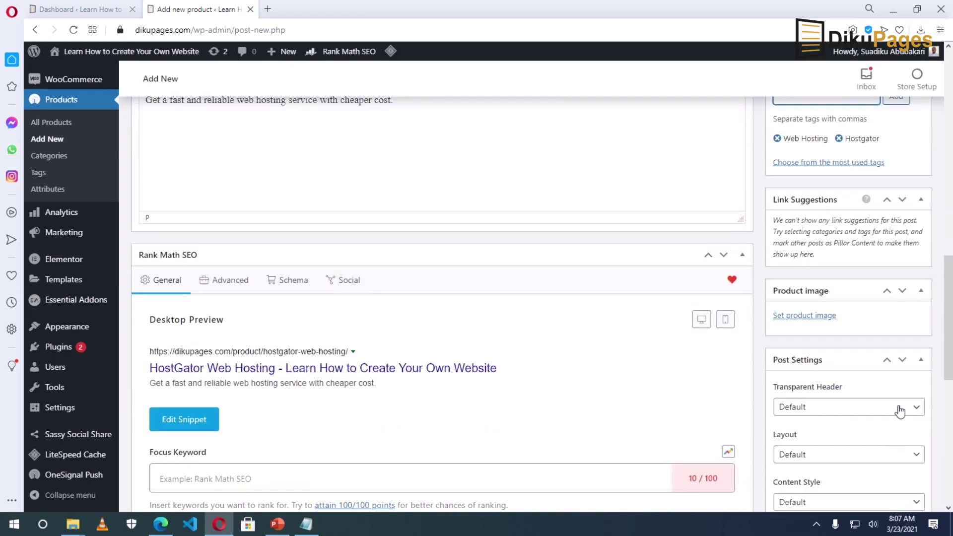
pyautogui.click(803, 316)
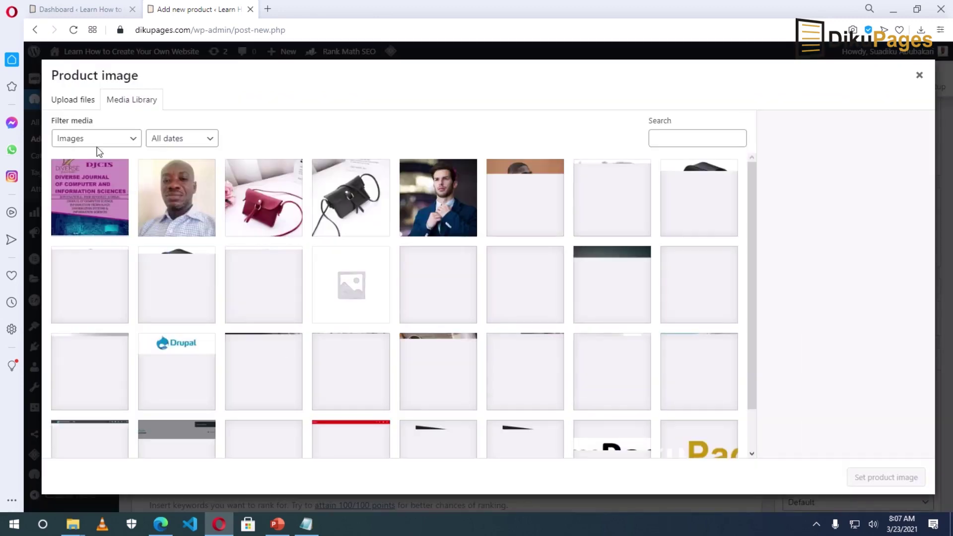
pyautogui.click(71, 100)
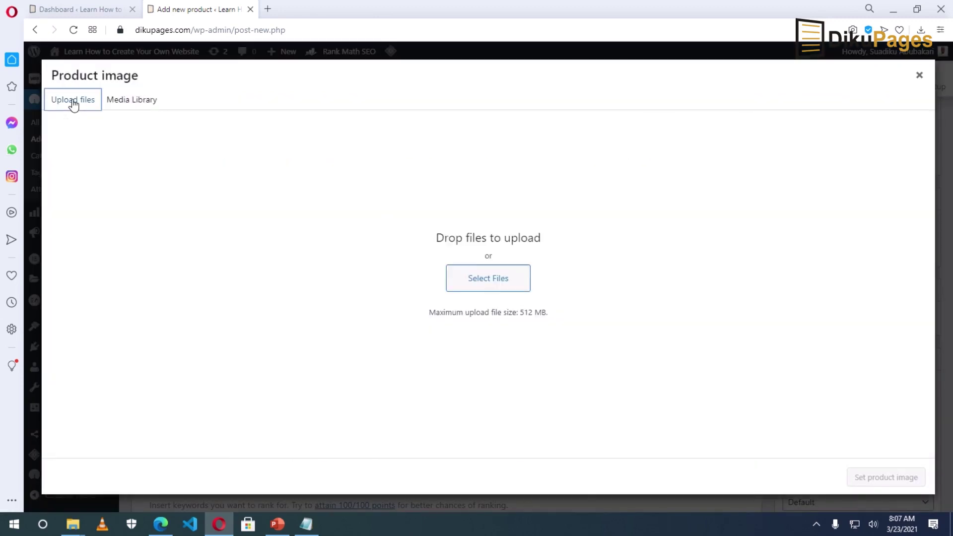
pyautogui.click(493, 278)
pyautogui.click(488, 183)
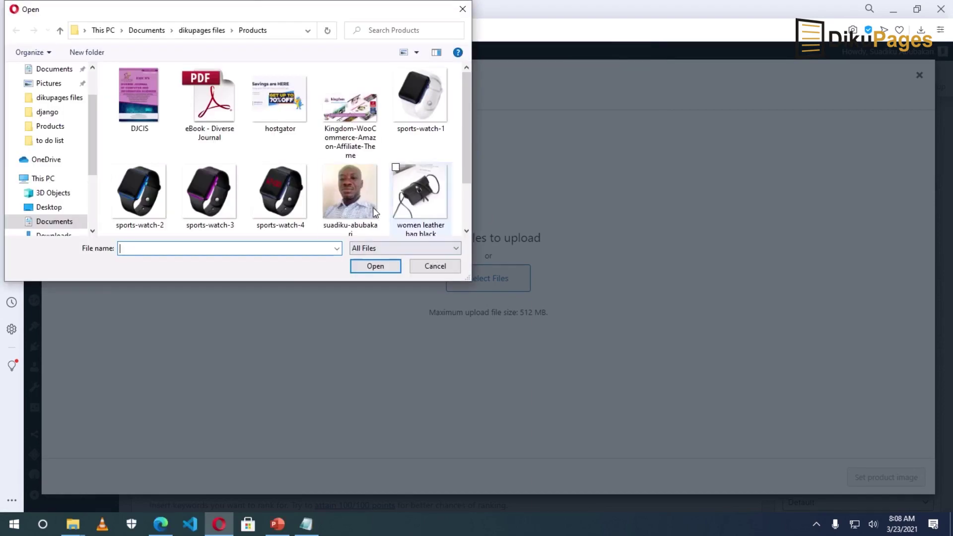
pyautogui.click(278, 105)
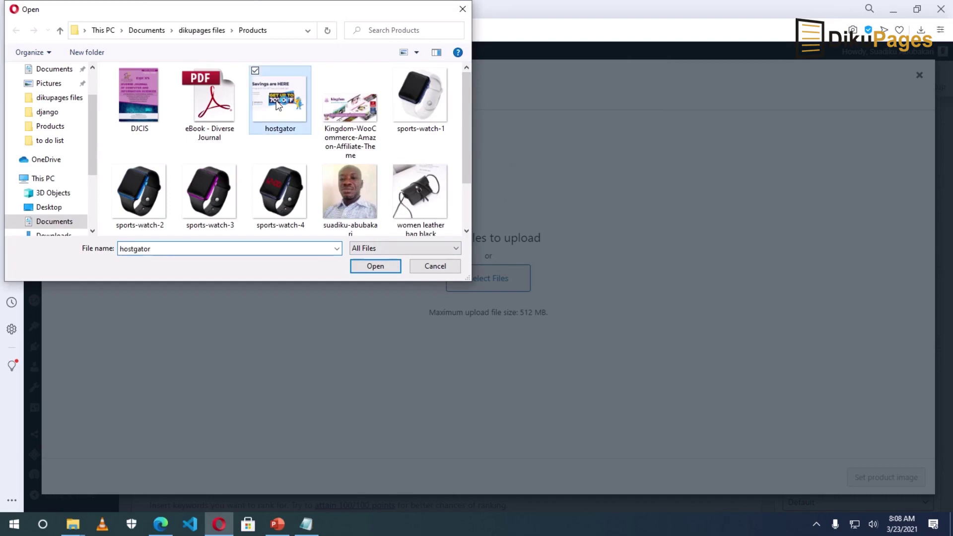
pyautogui.click(379, 266)
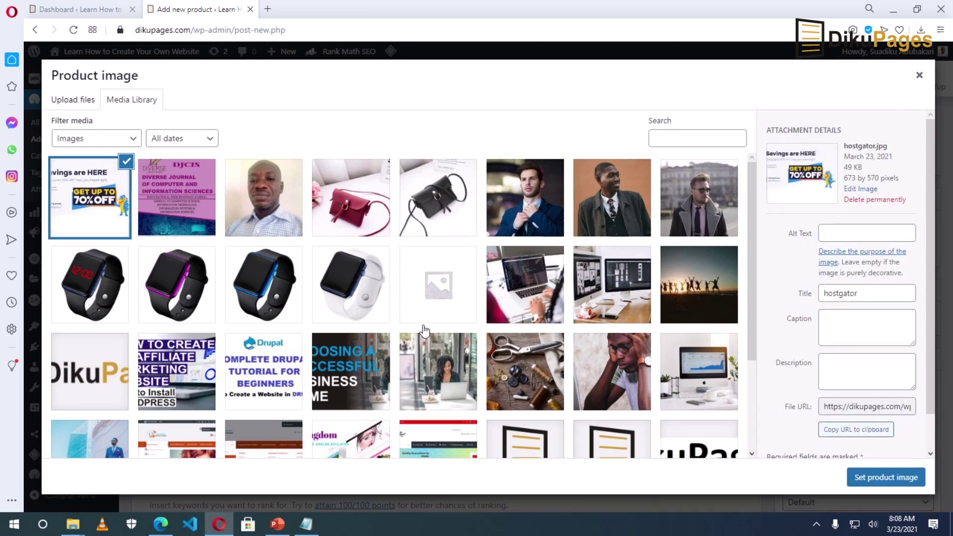
# - Give the uploaded image the alt text "HostGator Web hosting" and set it as the product image
pyautogui.click(837, 230)
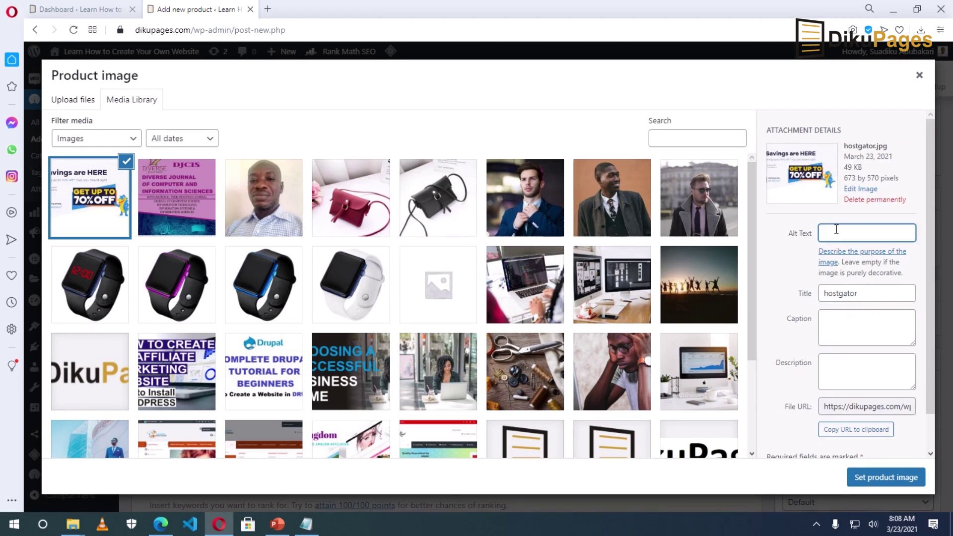
pyautogui.write('HostGator Web hosting')
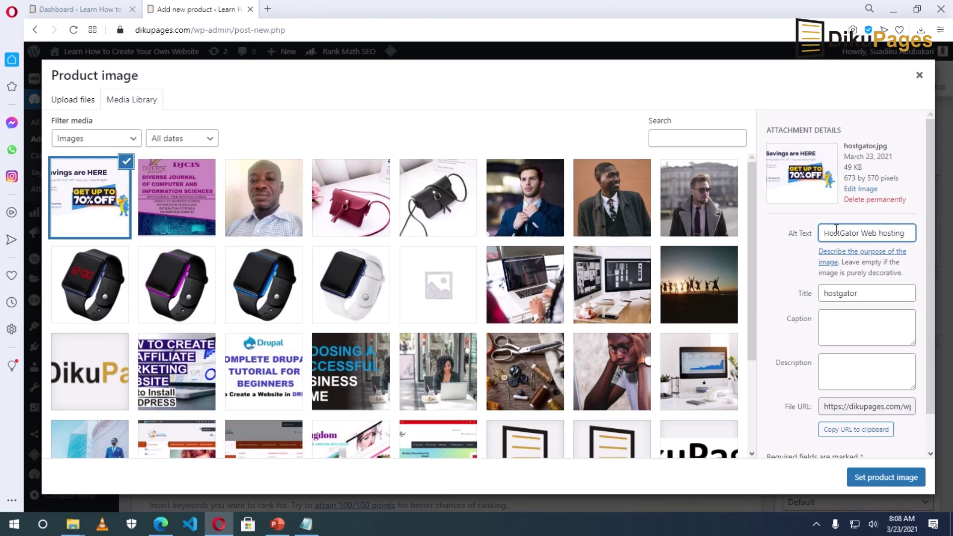
pyautogui.click(887, 478)
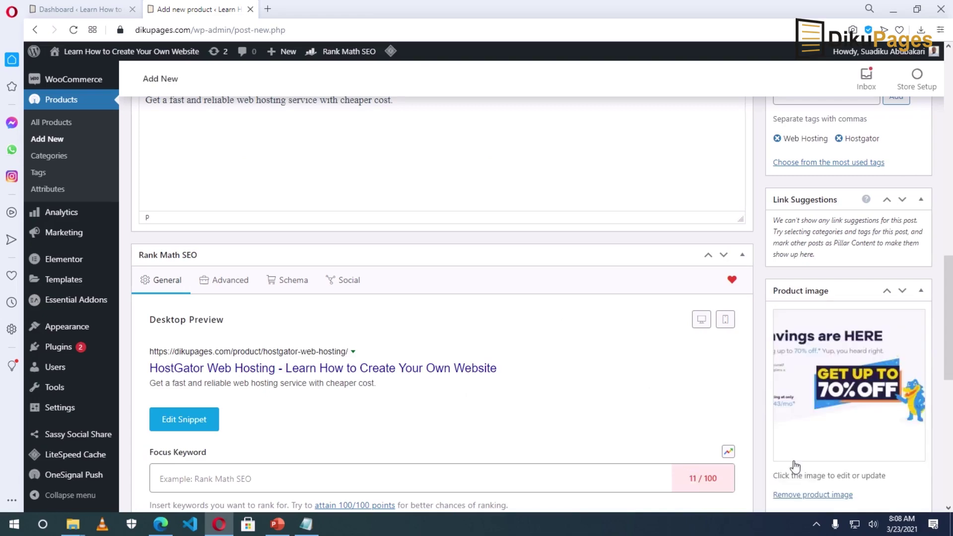
# - Publish the HostGator Web Hosting product
pyautogui.scroll(8, 724, 468)
pyautogui.scroll(5, 810, 444)
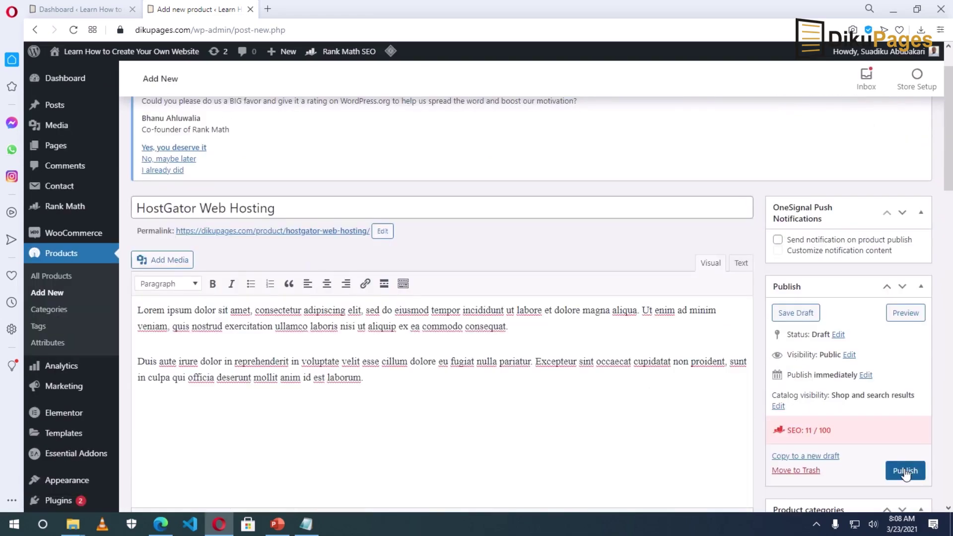
pyautogui.click(906, 471)
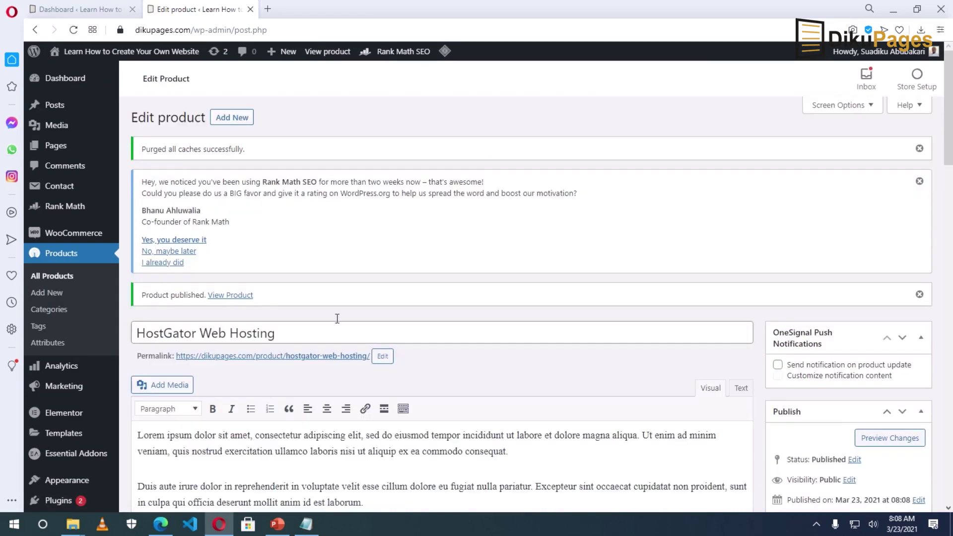
# - View the published product page, review its short and full descriptions, and follow its More Information link to the HostGator website
pyautogui.click(227, 297)
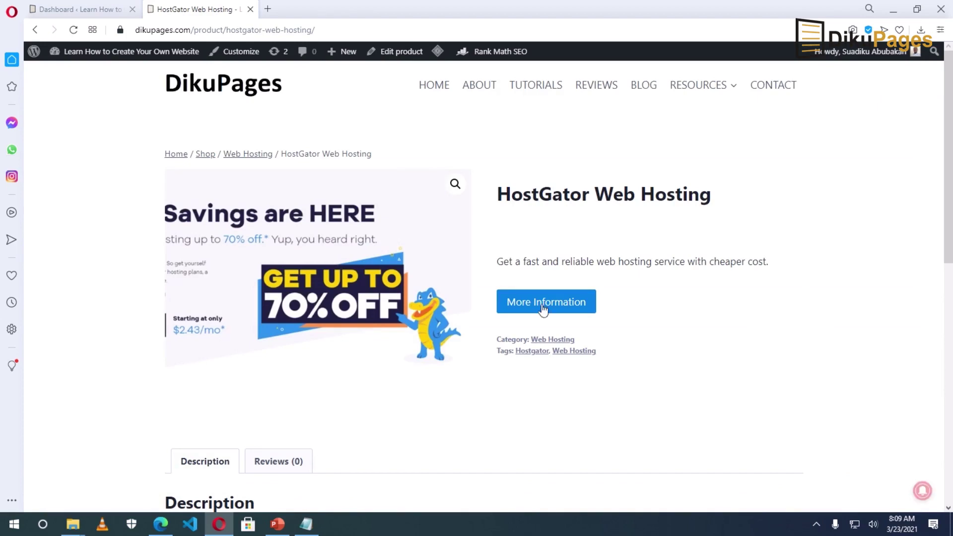
pyautogui.moveTo(498, 263); pyautogui.dragTo(723, 254)
pyautogui.click(638, 259)
pyautogui.scroll(-3, 640, 372)
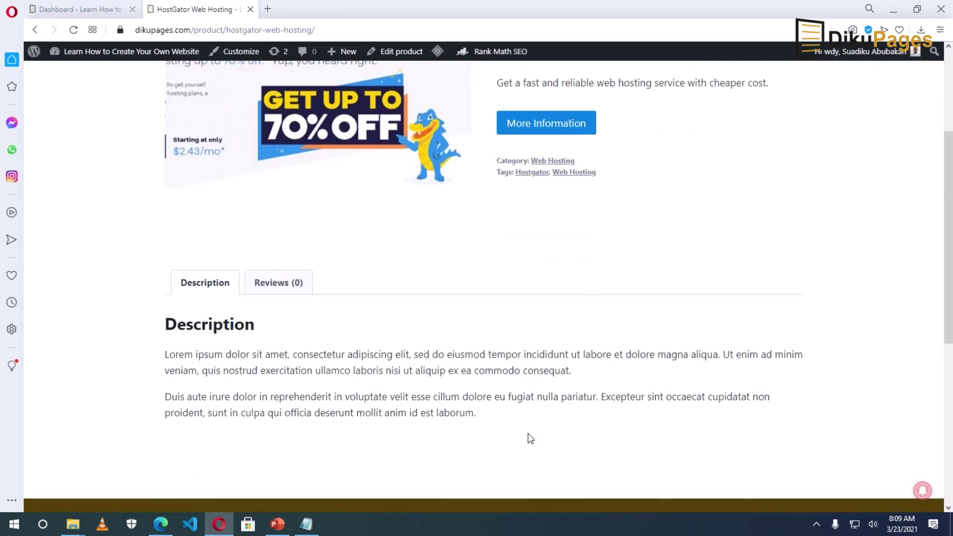
pyautogui.scroll(3, 547, 402)
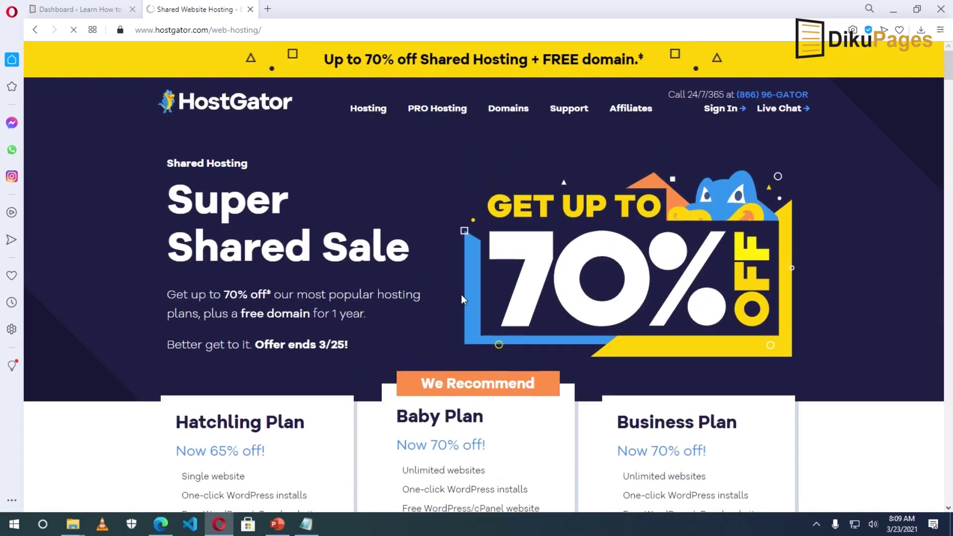
# - Open the store's product page in the other browser tab, close the HostGator website and review the product page again
pyautogui.click(66, 11)
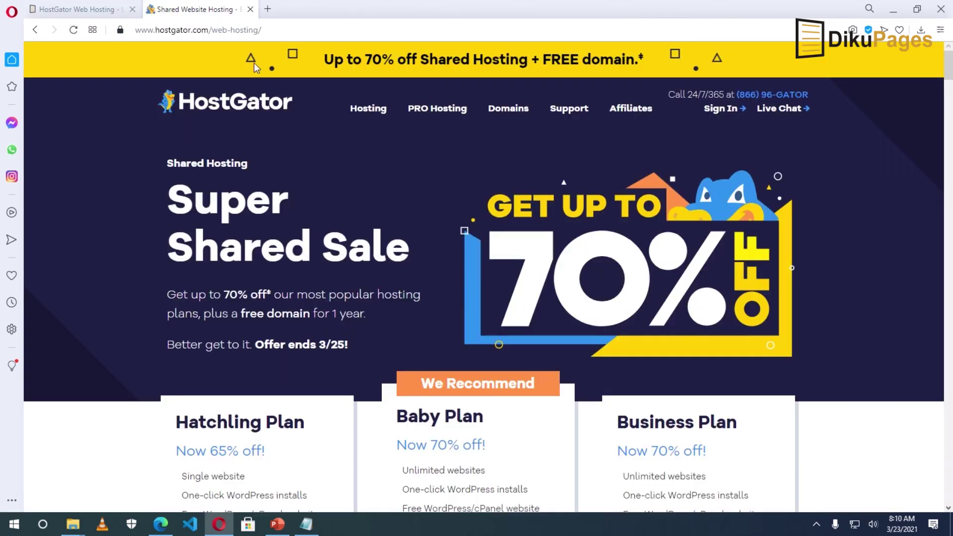
pyautogui.click(250, 9)
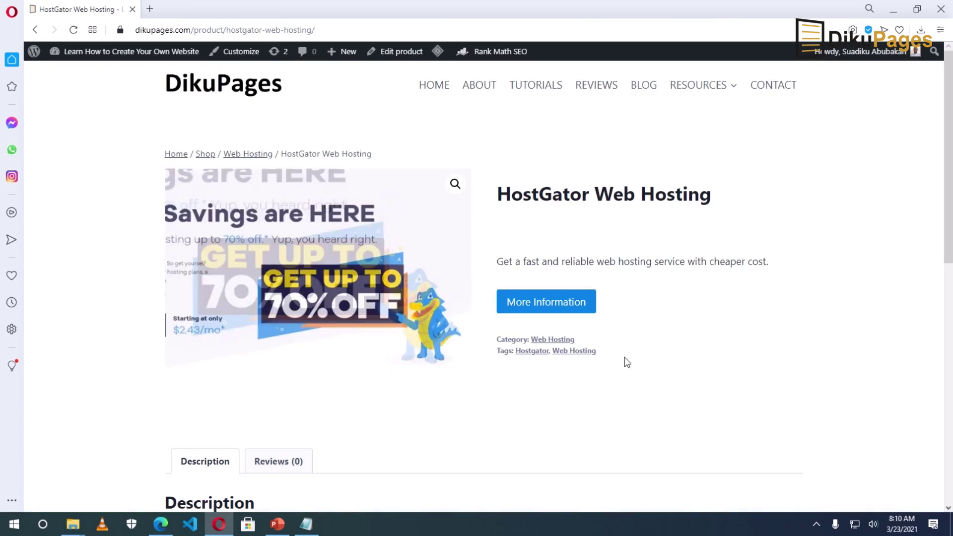
pyautogui.scroll(-1, 712, 336)
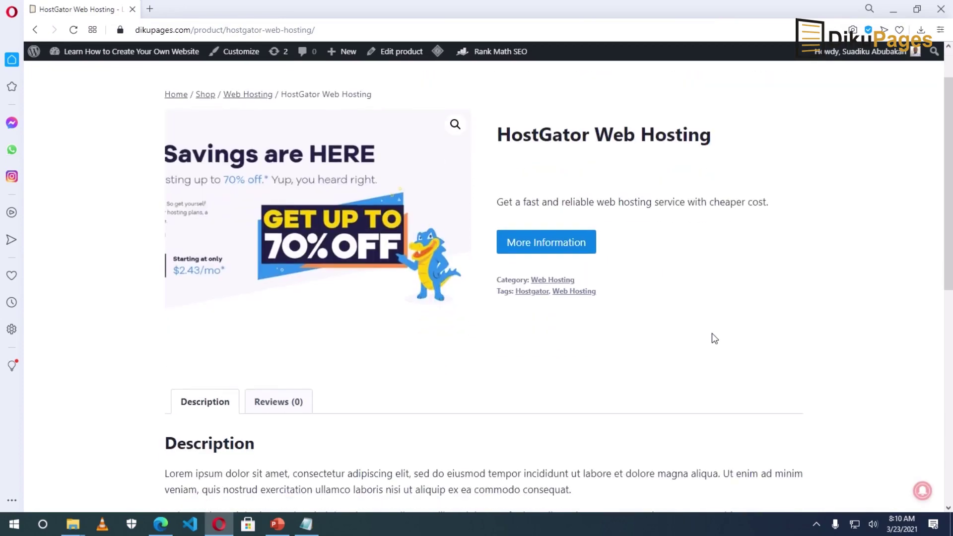
pyautogui.scroll(1, 712, 336)
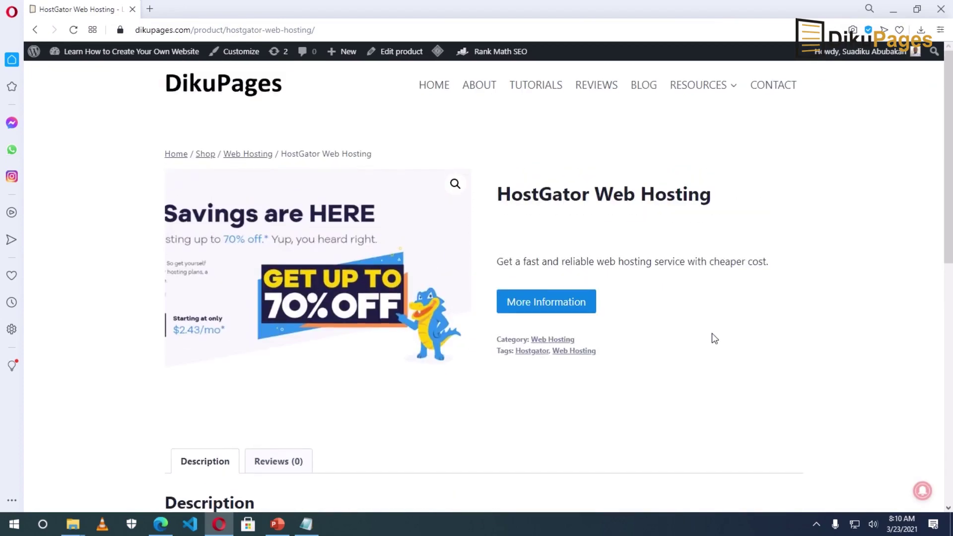